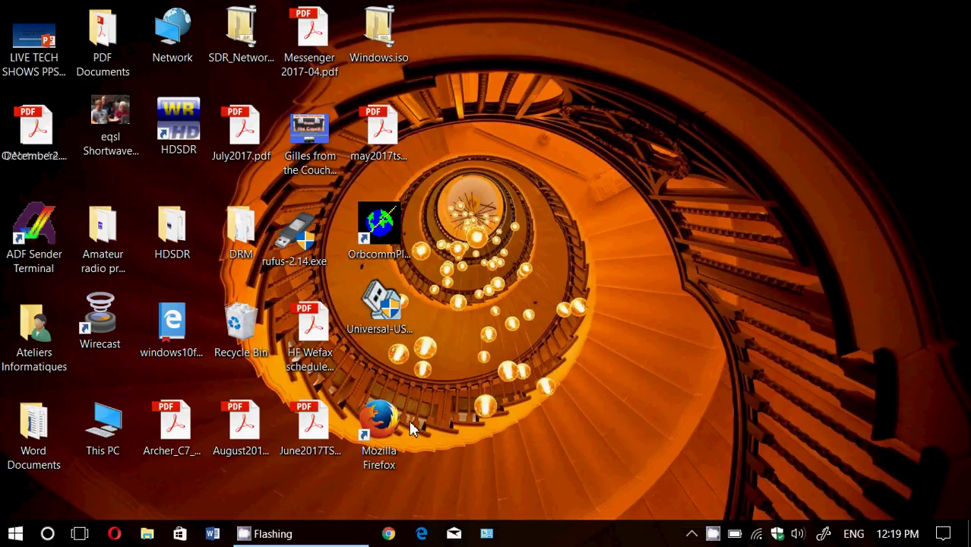
Move the Firefox desktop shortcut aside and launch Firefox to the Google.ca home page.
{"action": "left_click_drag", "start_coordinate": [382, 435], "coordinate": [594, 293]}
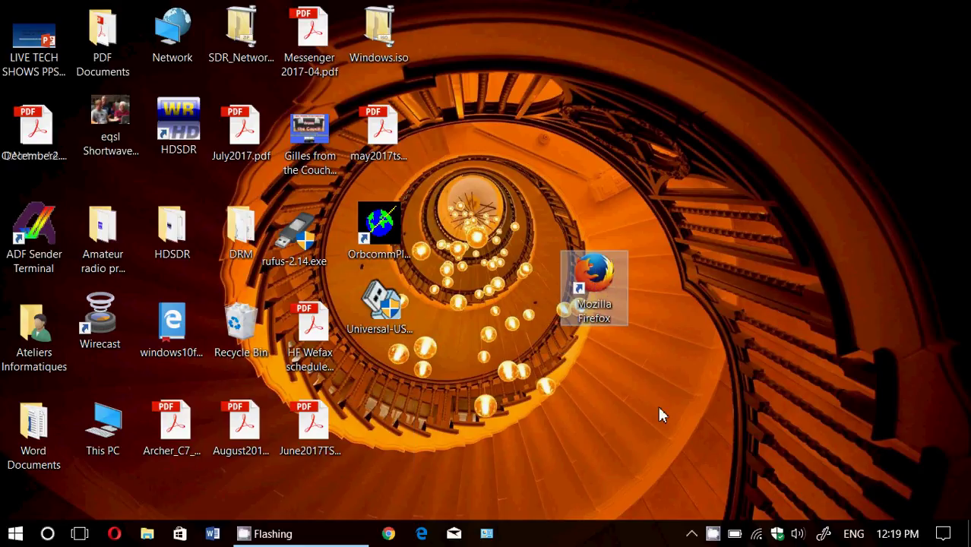
{"action": "double_click", "coordinate": [594, 283]}
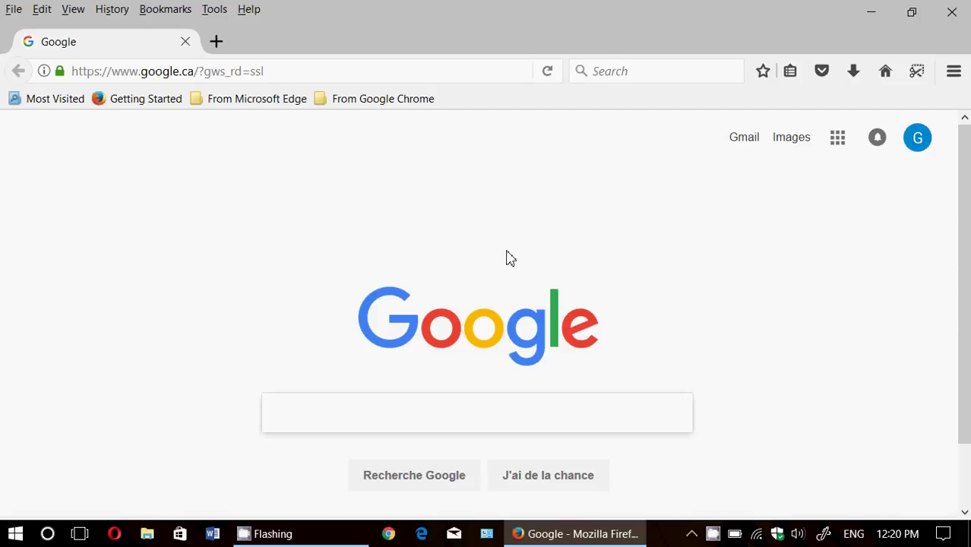
Load lapresse.ca from the address bar and scroll down the page.
{"action": "left_click", "coordinate": [247, 72]}
{"action": "key", "text": "BackSpace"}
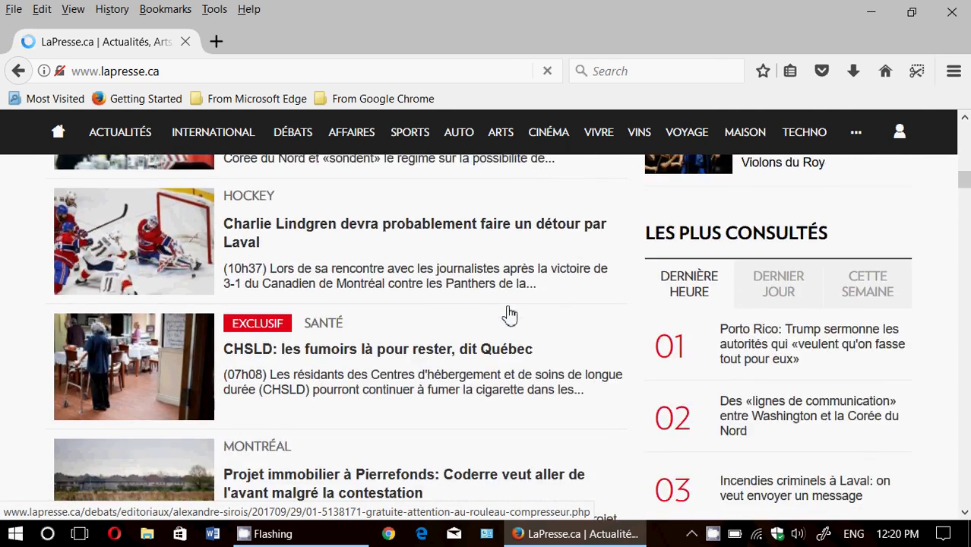
{"action": "scroll", "coordinate": [510, 315], "scroll_direction": "down", "scroll_amount": 5}
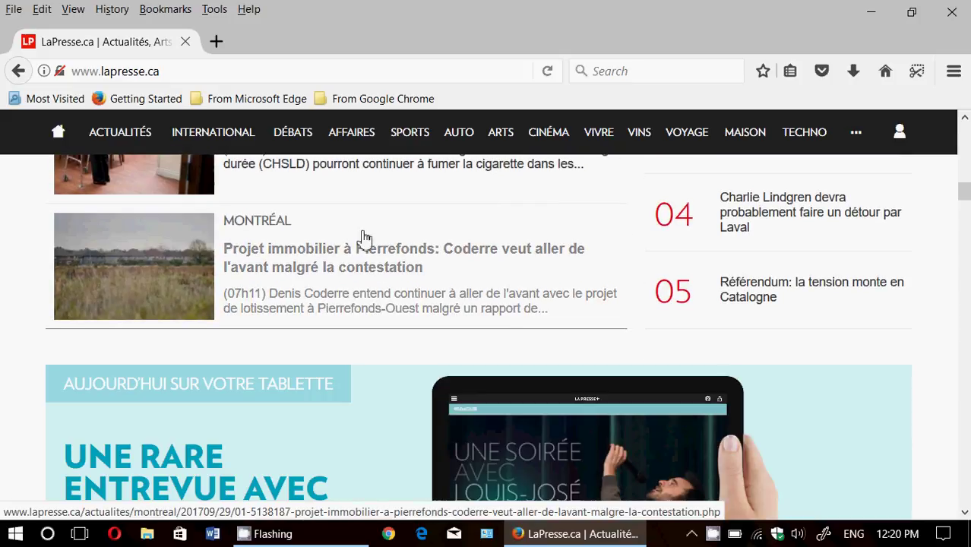
Frame a Firefox Screenshots capture region around the Pierrefonds real-estate article.
{"action": "left_click", "coordinate": [918, 73]}
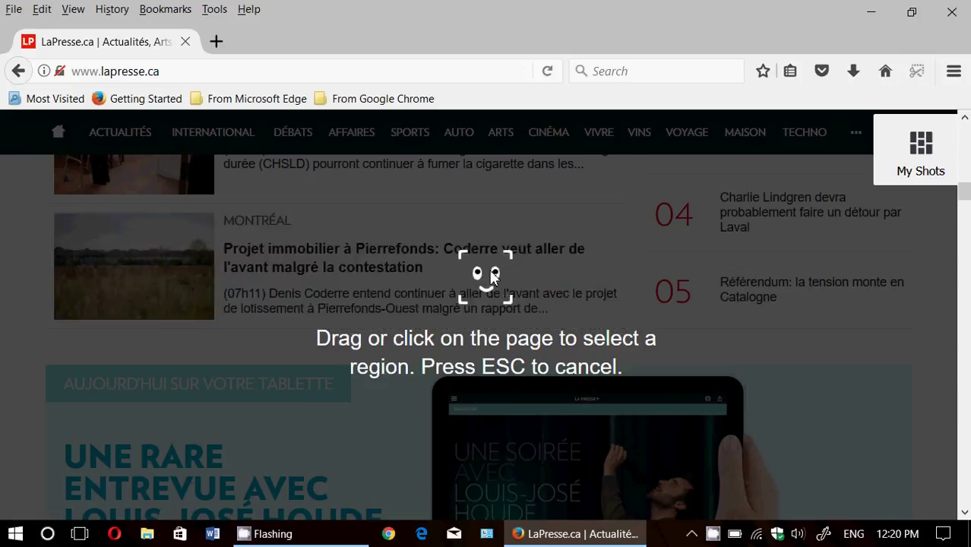
{"action": "left_click", "coordinate": [491, 276]}
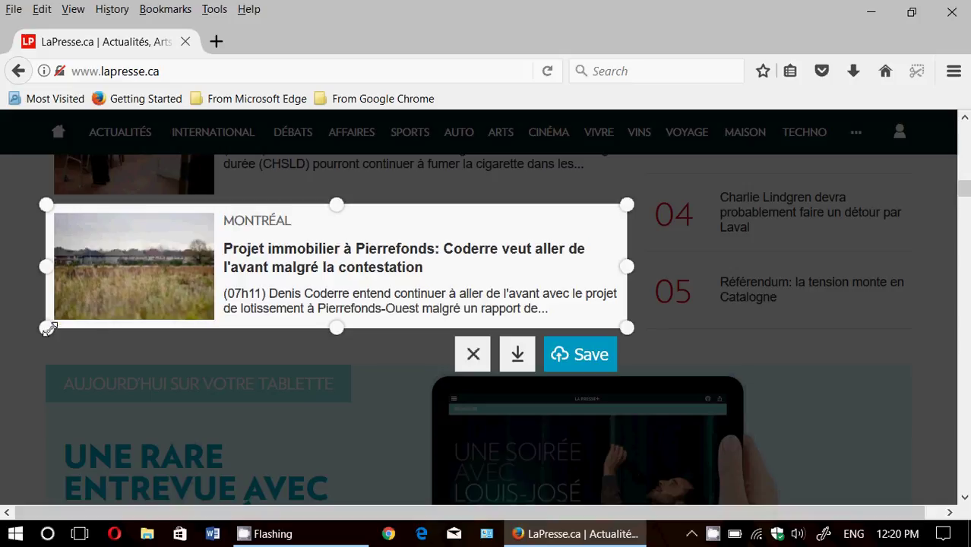
{"action": "mouse_move", "coordinate": [47, 329]}
{"action": "left_mouse_down"}
{"action": "mouse_move", "coordinate": [24, 392]}
{"action": "mouse_move", "coordinate": [54, 340]}
{"action": "mouse_move", "coordinate": [47, 329]}
{"action": "left_mouse_up"}
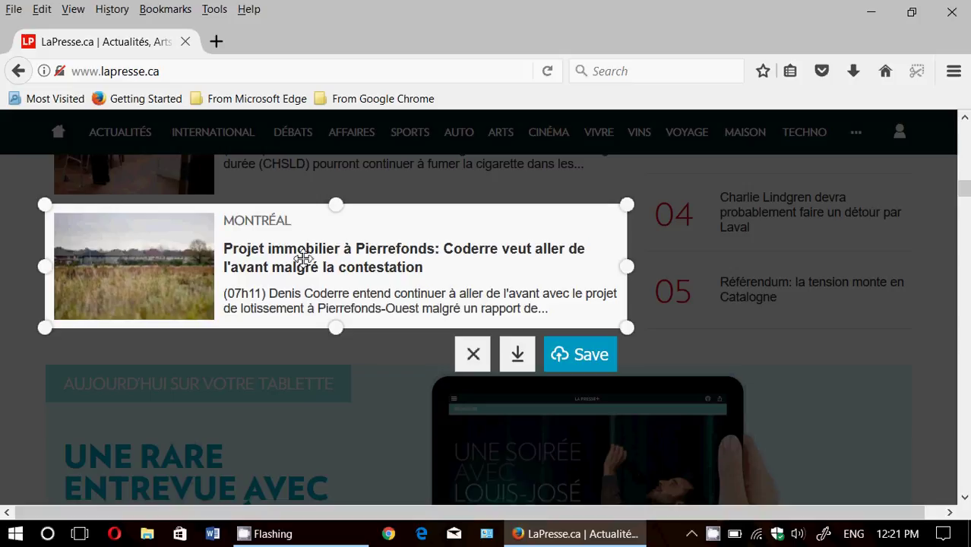
{"action": "mouse_move", "coordinate": [303, 258]}
{"action": "left_mouse_down"}
{"action": "mouse_move", "coordinate": [555, 382]}
{"action": "mouse_move", "coordinate": [319, 384]}
{"action": "mouse_move", "coordinate": [364, 275]}
{"action": "mouse_move", "coordinate": [283, 278]}
{"action": "mouse_move", "coordinate": [299, 268]}
{"action": "left_mouse_up"}
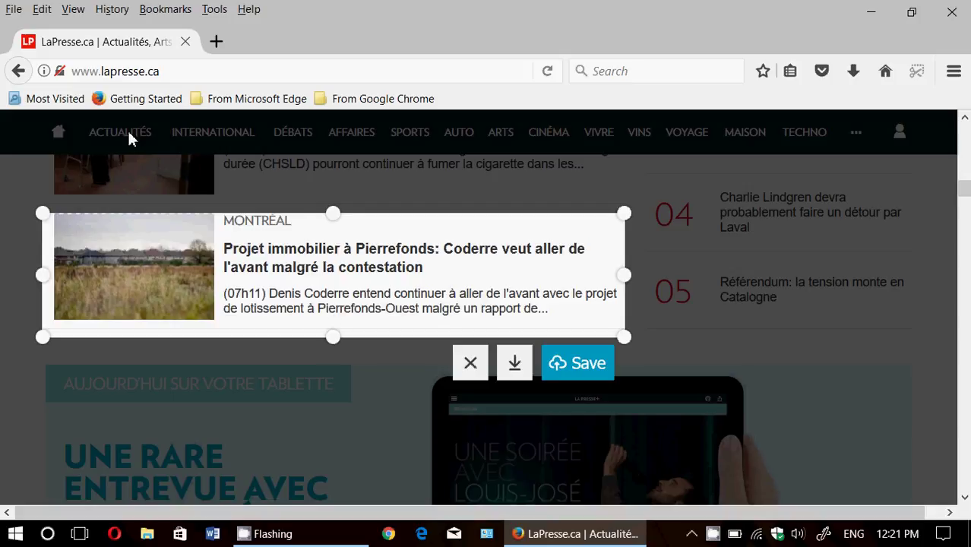
Download the Pierrefonds screenshot as a PNG and open it in GIMP from the Downloads panel.
{"action": "left_click", "coordinate": [517, 371]}
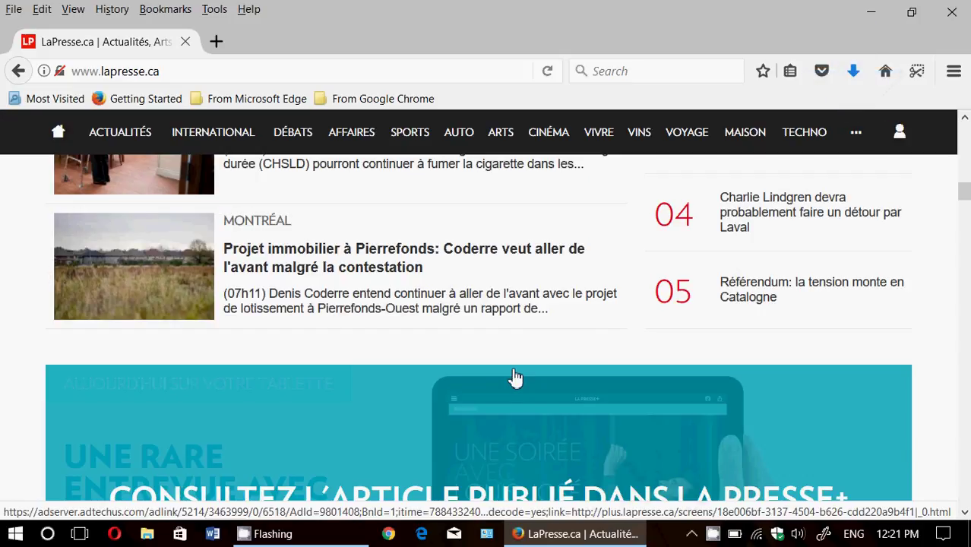
{"action": "left_click", "coordinate": [853, 76]}
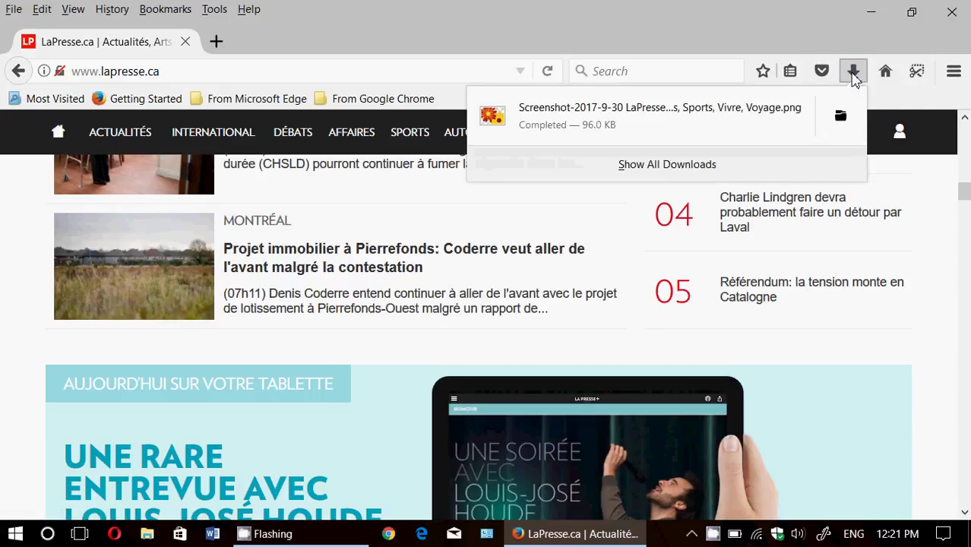
{"action": "left_click", "coordinate": [567, 116]}
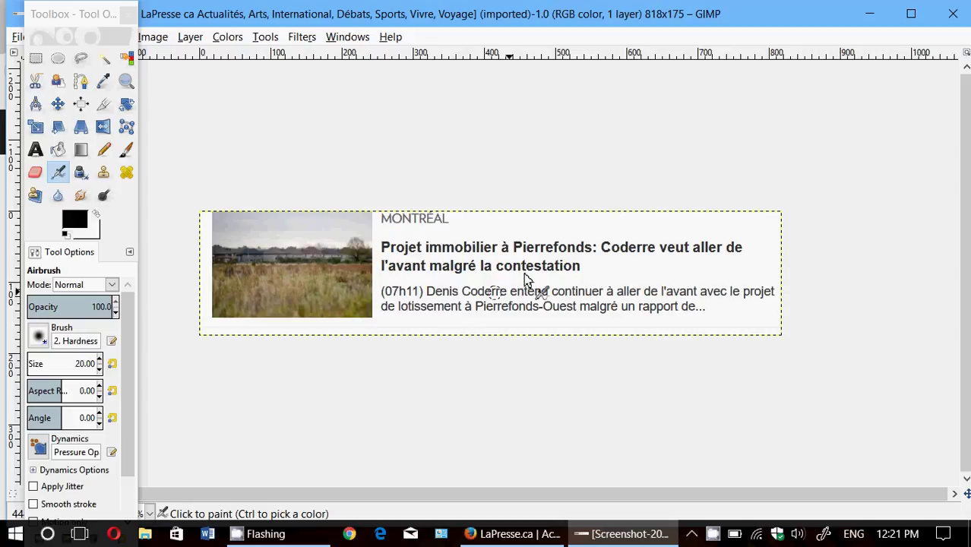
Close the screenshot image in GIMP, leaving its main window empty.
{"action": "left_click", "coordinate": [953, 15]}
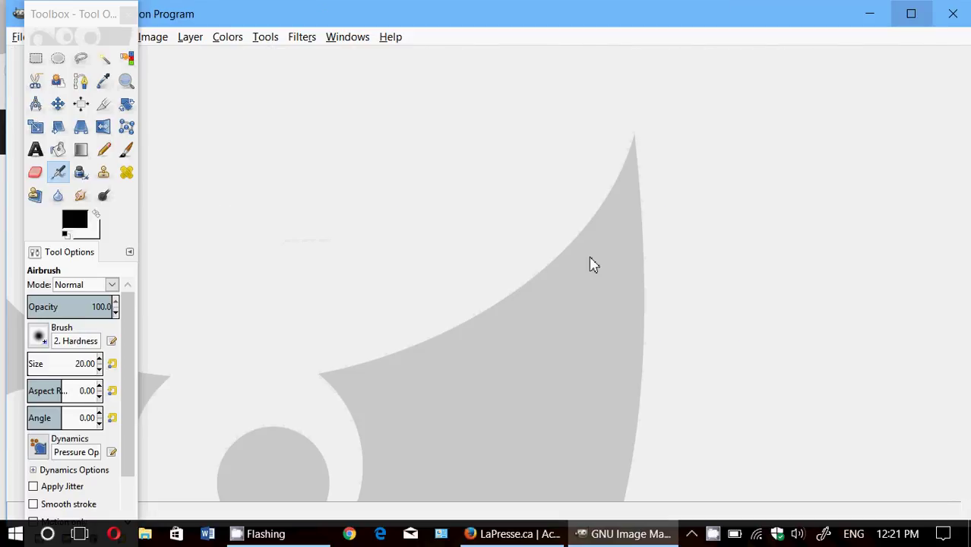
Quit GIMP and close Firefox so the browser can be restarted.
{"action": "left_click", "coordinate": [949, 12]}
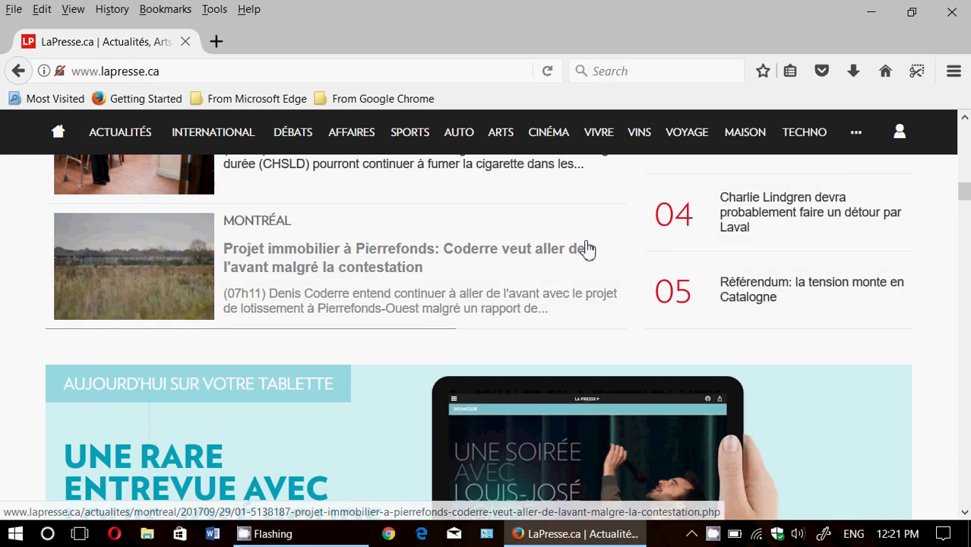
{"action": "scroll", "coordinate": [481, 234], "scroll_direction": "up", "scroll_amount": 2}
{"action": "scroll", "coordinate": [481, 238], "scroll_direction": "up", "scroll_amount": 5}
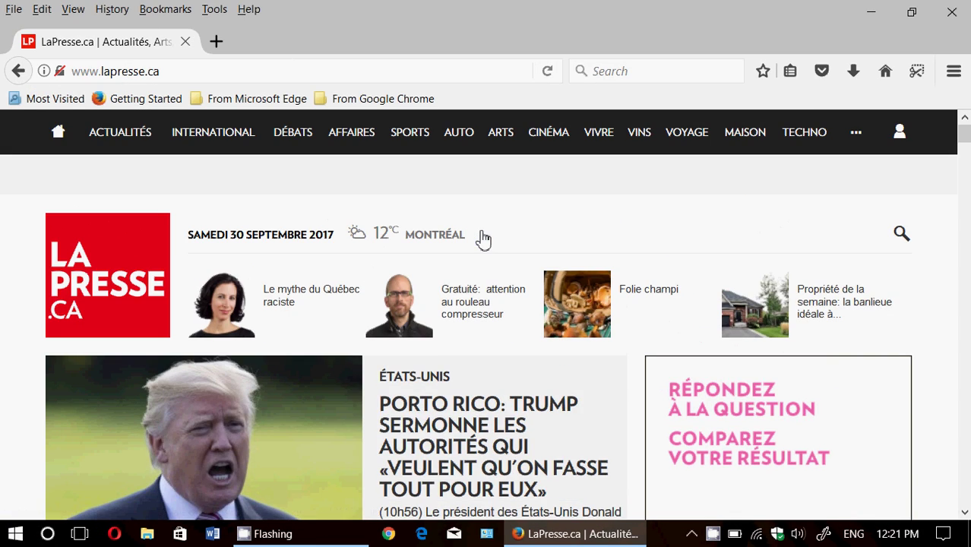
{"action": "left_click", "coordinate": [953, 11]}
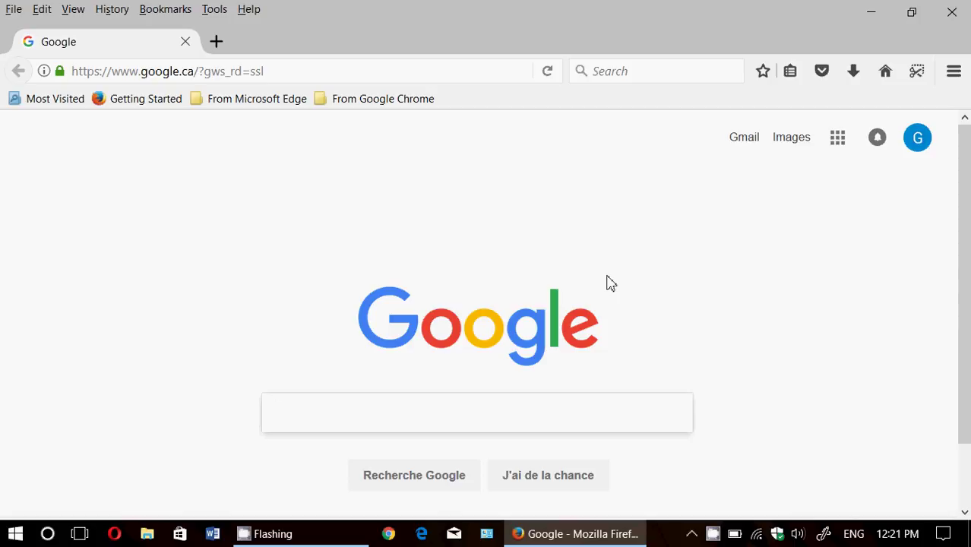
From the Google tab's Send Tab to Device menu, open Learn About Sending Tabs and scroll the mozilla.org page.
{"action": "right_click", "coordinate": [84, 47]}
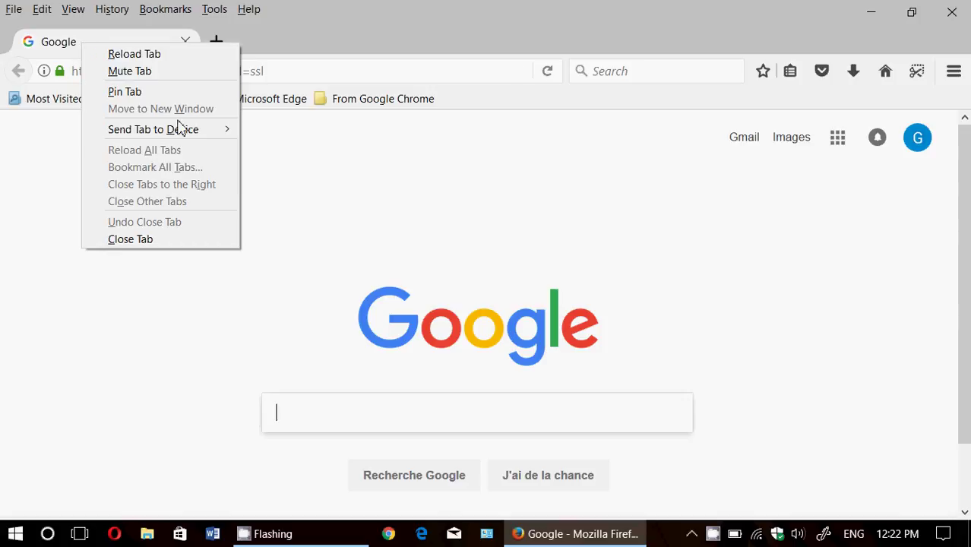
{"action": "mouse_move", "coordinate": [185, 135]}
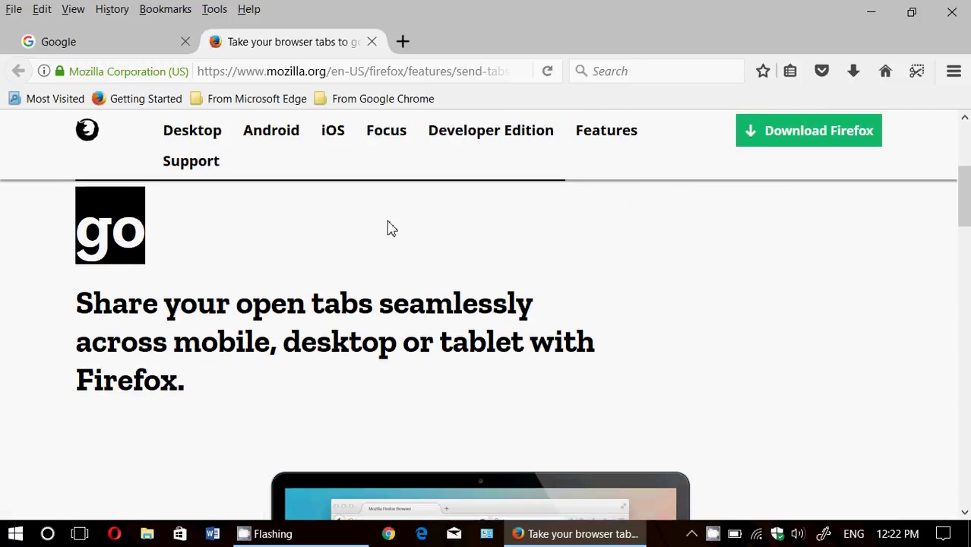
{"action": "scroll", "coordinate": [388, 228], "scroll_direction": "down", "scroll_amount": 4}
{"action": "scroll", "coordinate": [387, 229], "scroll_direction": "down", "scroll_amount": 5}
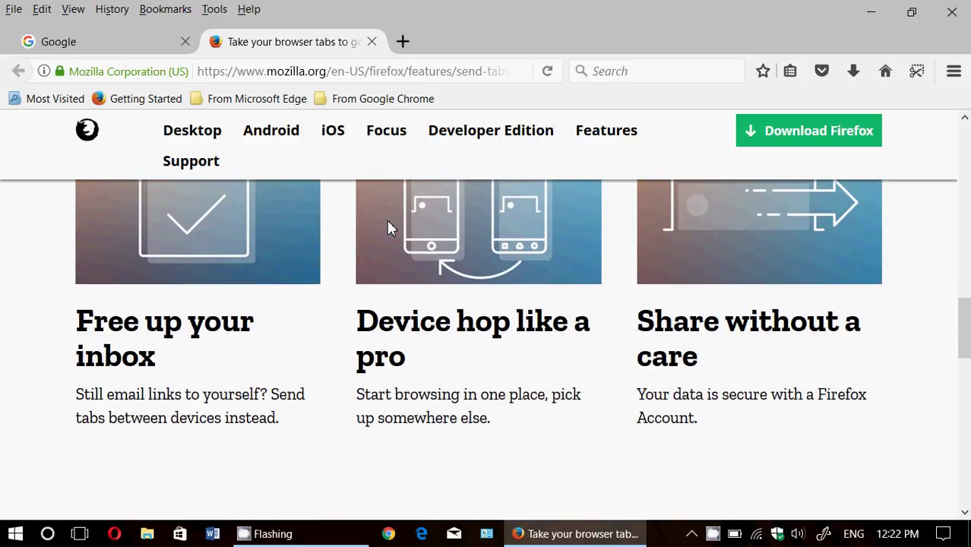
{"action": "scroll", "coordinate": [386, 228], "scroll_direction": "down", "scroll_amount": 6}
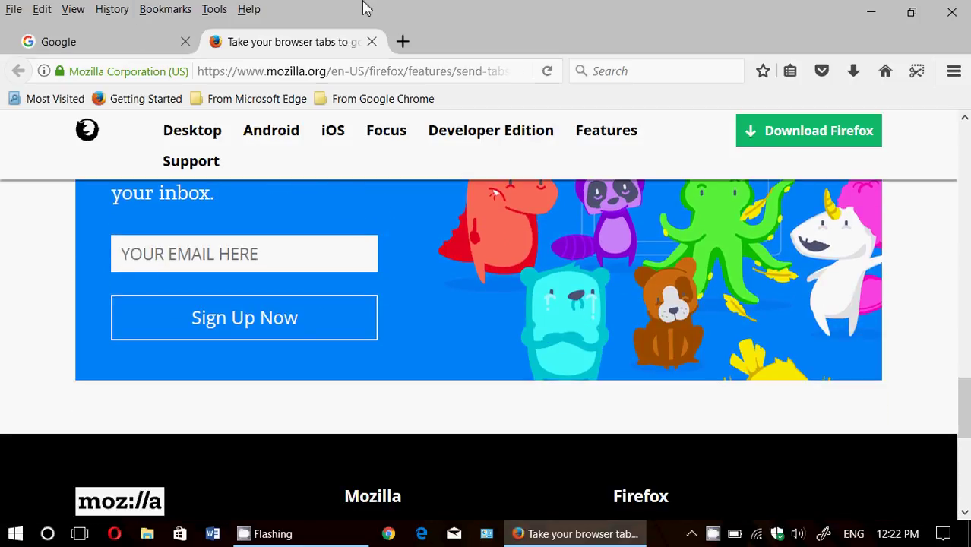
Close the mozilla.org 'Take your browser tabs' tab so only Google.ca remains.
{"action": "left_click", "coordinate": [372, 41]}
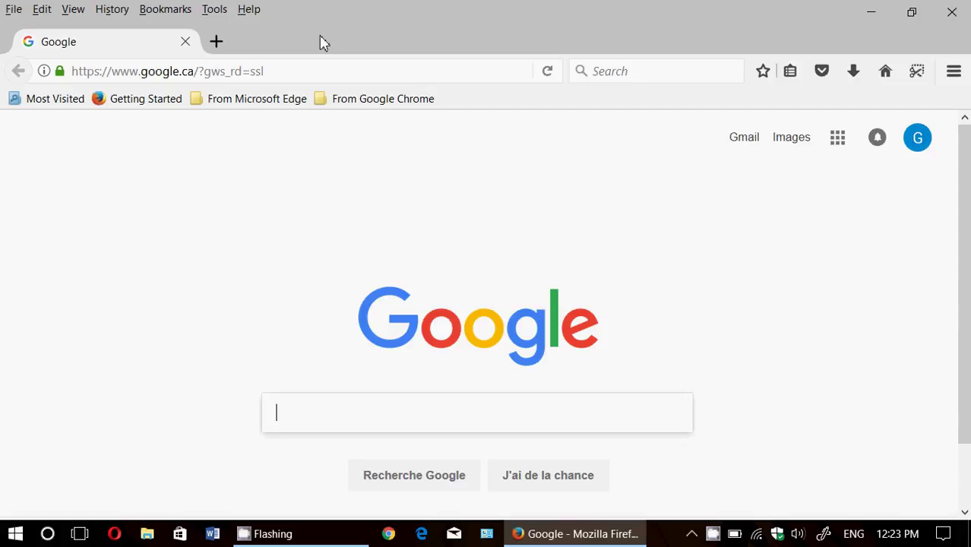
{"action": "left_click", "coordinate": [215, 10]}
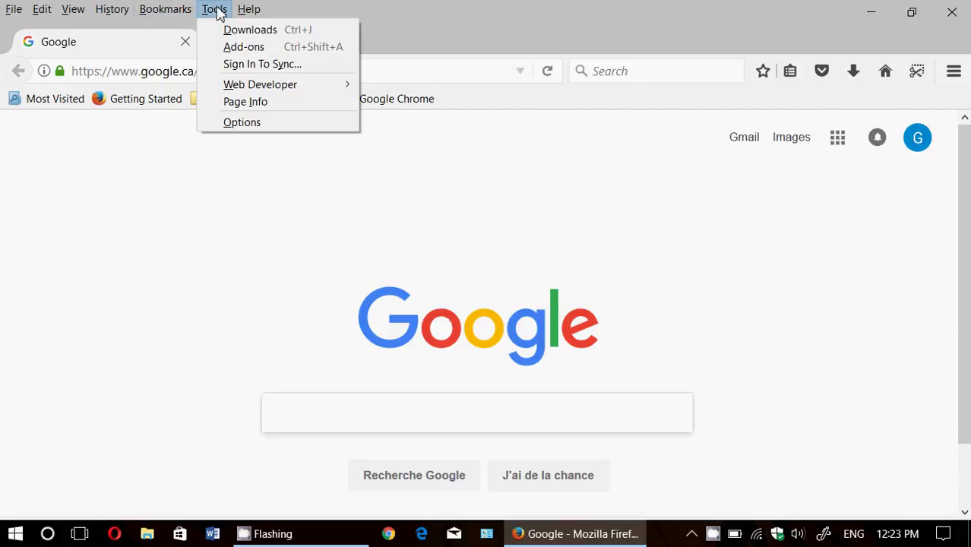
{"action": "left_click", "coordinate": [277, 124]}
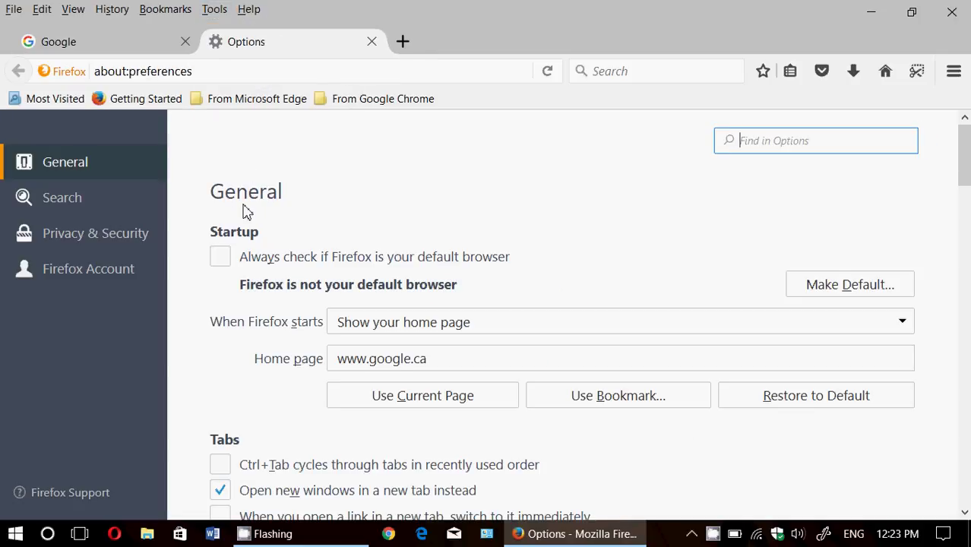
{"action": "scroll", "coordinate": [434, 219], "scroll_direction": "down", "scroll_amount": 4}
{"action": "scroll", "coordinate": [435, 220], "scroll_direction": "down", "scroll_amount": 3}
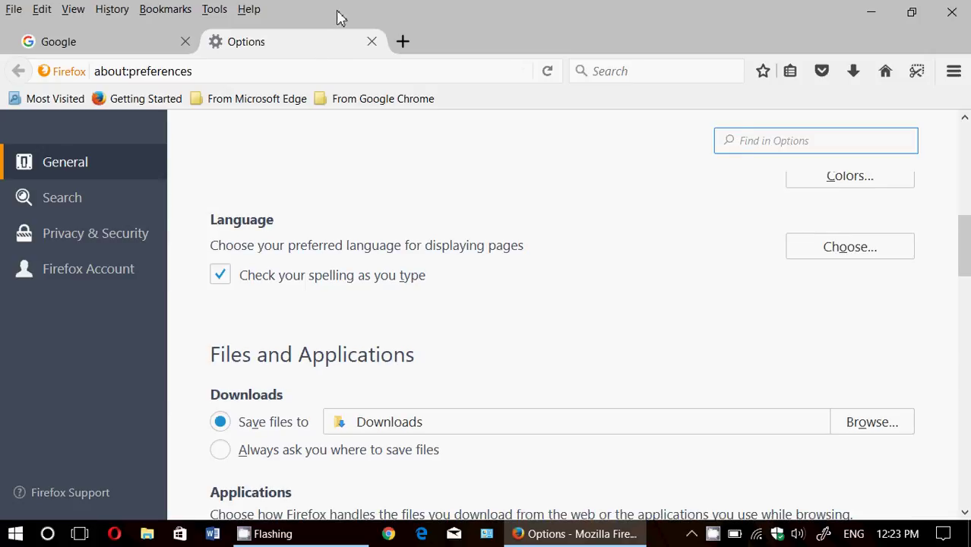
{"action": "left_click", "coordinate": [370, 43]}
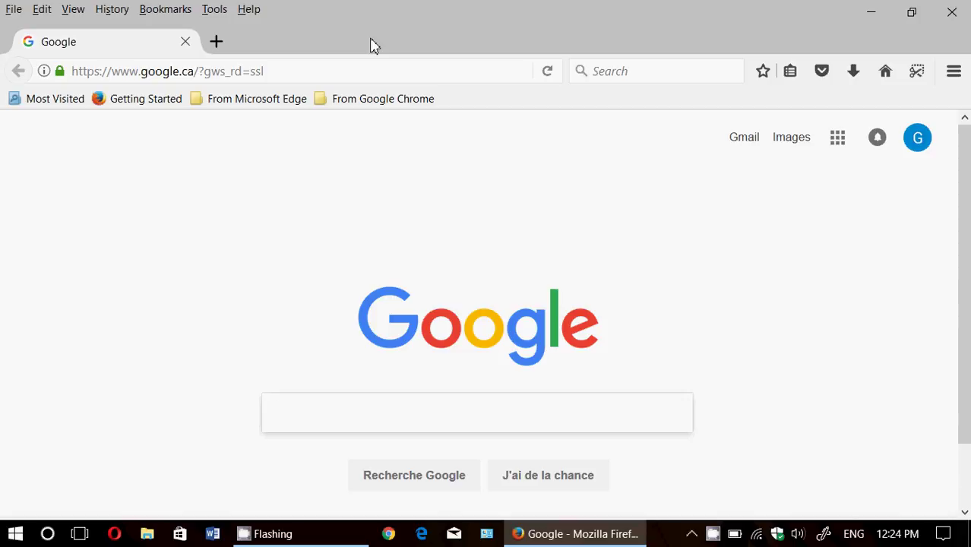
{"action": "left_click", "coordinate": [219, 42]}
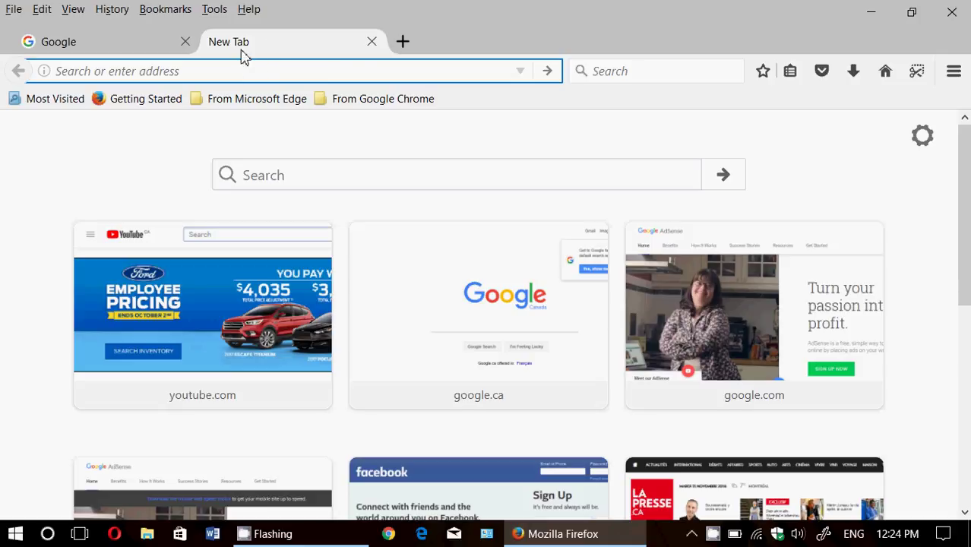
{"action": "type", "text": "youtube.com"}
{"action": "key", "text": "Return"}
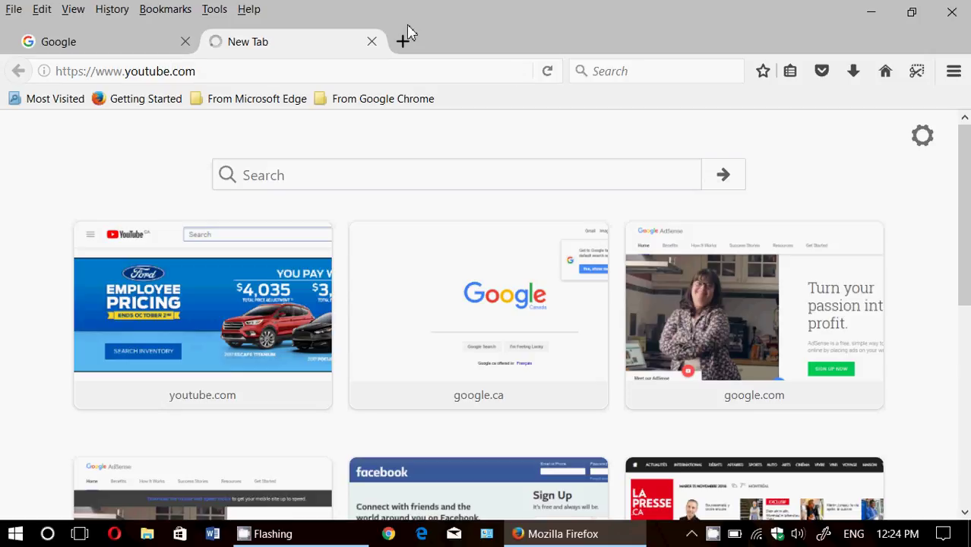
{"action": "left_click", "coordinate": [371, 43]}
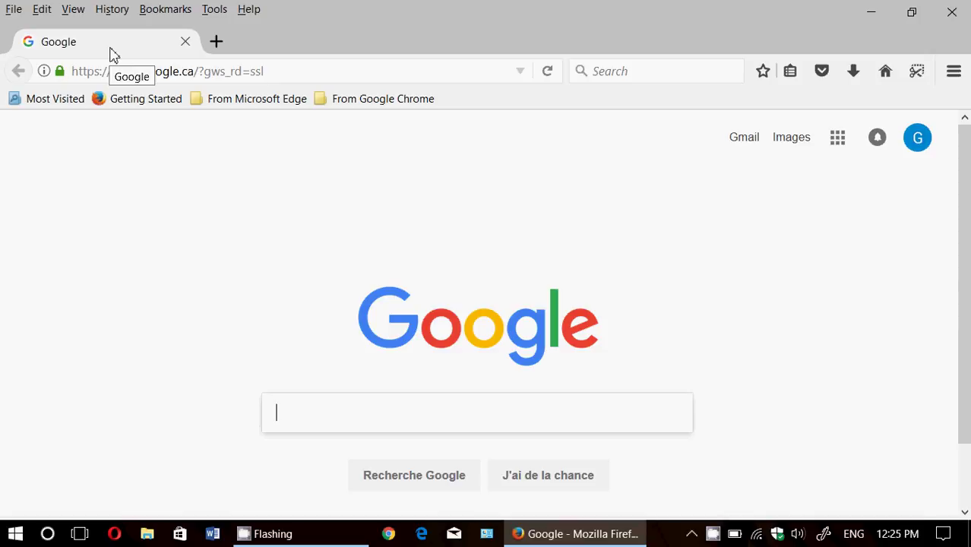
Visit Facebook by entering 'face' in the address bar.
{"action": "left_click", "coordinate": [238, 73]}
{"action": "type", "text": "facebook.com"}
{"action": "key", "text": "Return"}
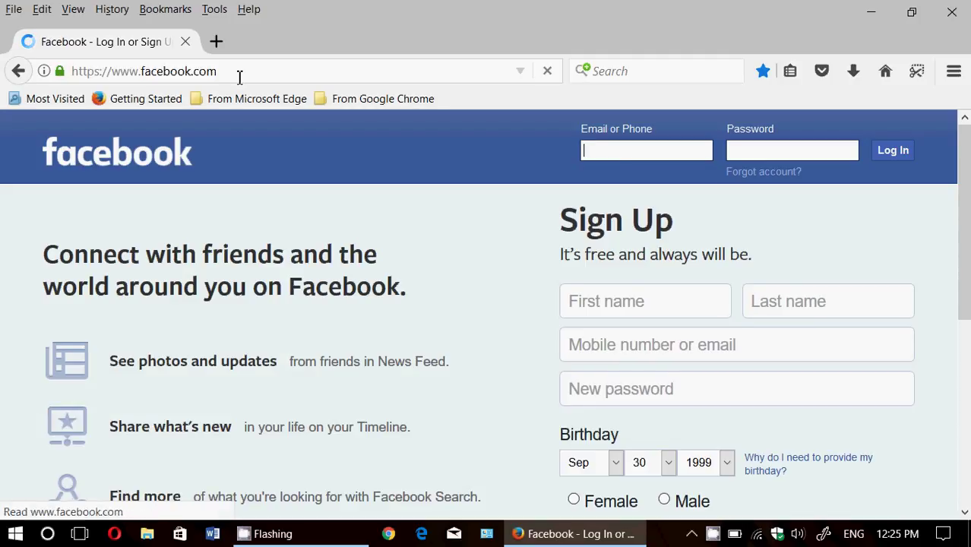
Load LaPresse.ca by entering 'lapre', then open an empty new tab beside it.
{"action": "left_click", "coordinate": [271, 74]}
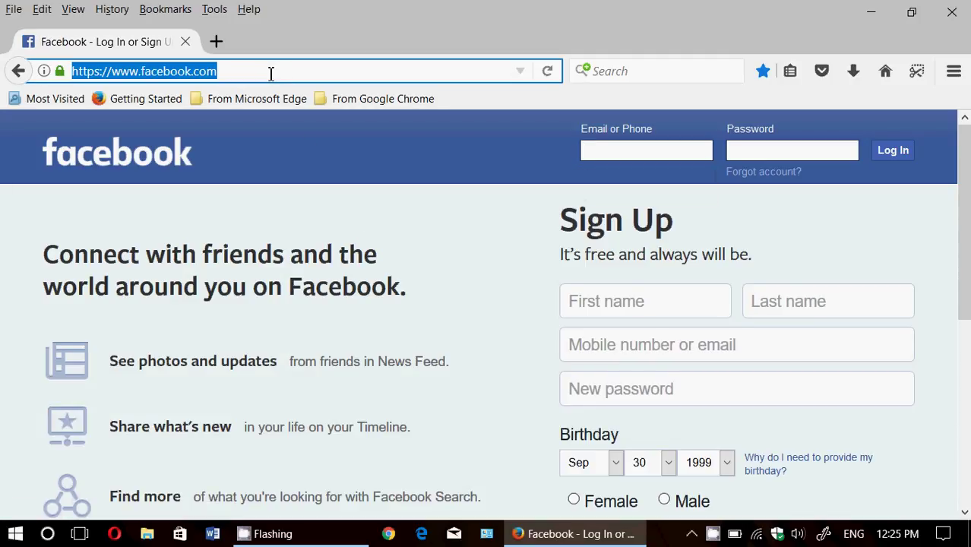
{"action": "type", "text": "lapresse.ca"}
{"action": "key", "text": "Return"}
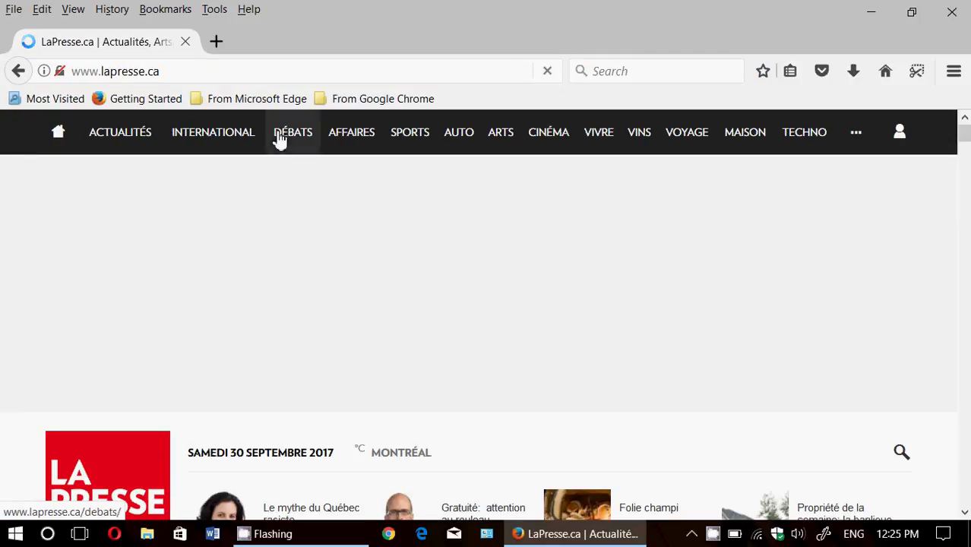
{"action": "scroll", "coordinate": [414, 297], "scroll_direction": "down", "scroll_amount": 5}
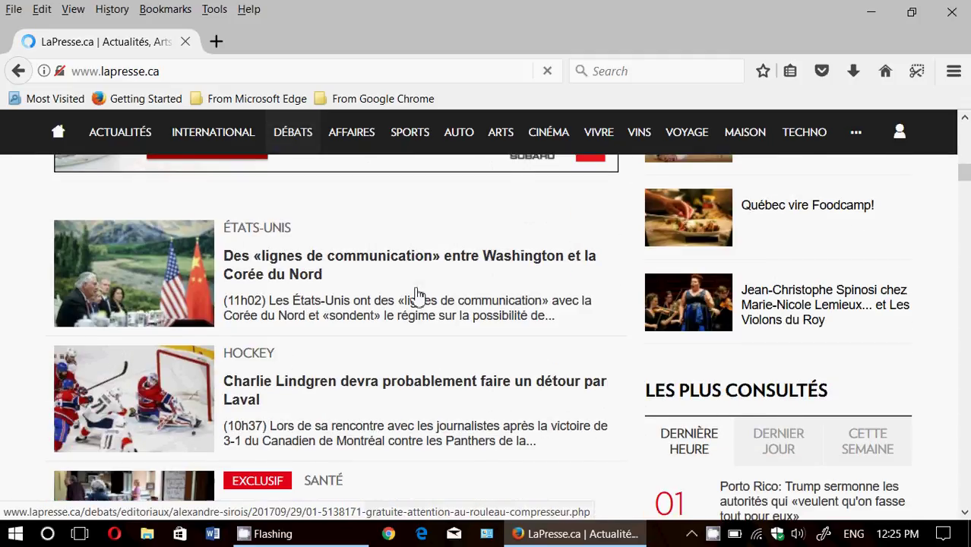
{"action": "scroll", "coordinate": [417, 294], "scroll_direction": "up", "scroll_amount": 5}
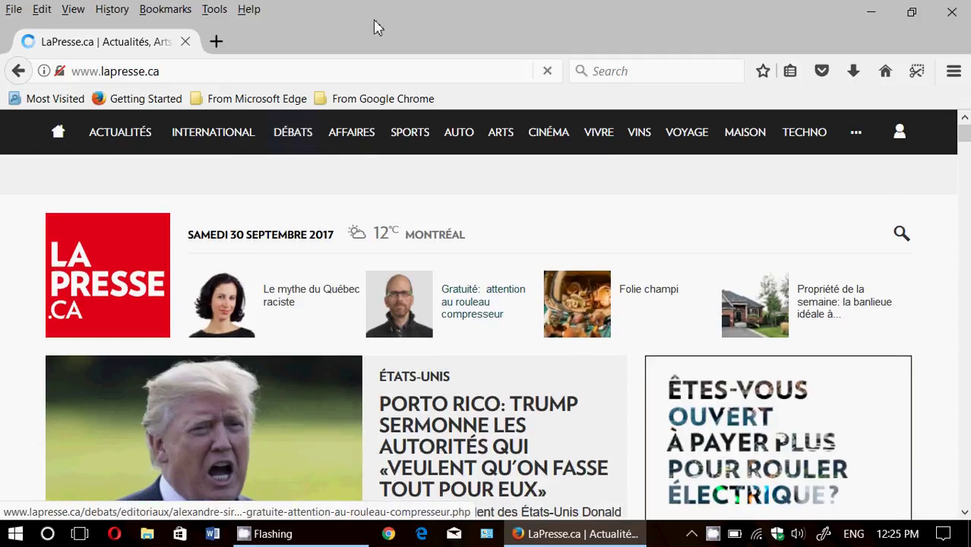
{"action": "key", "text": "shift+F10"}
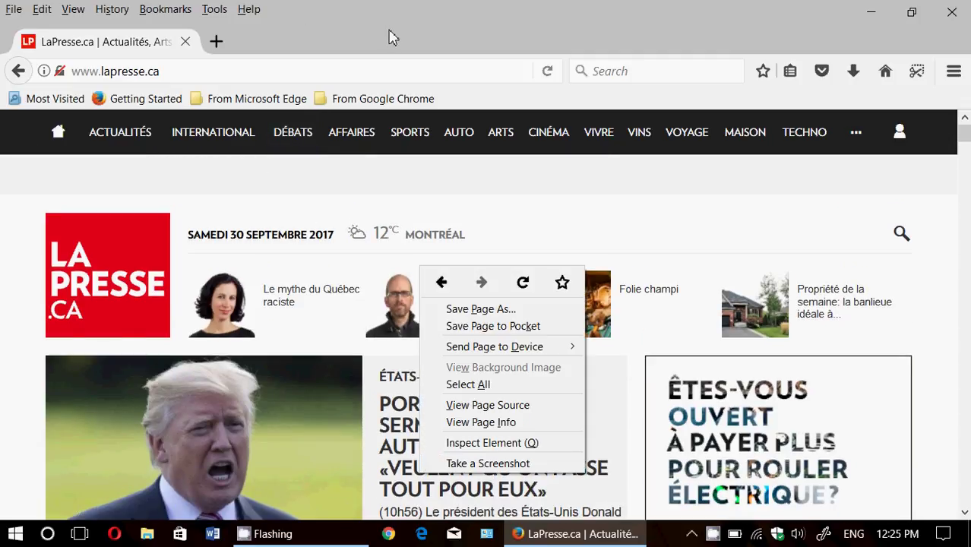
{"action": "left_click", "coordinate": [218, 43]}
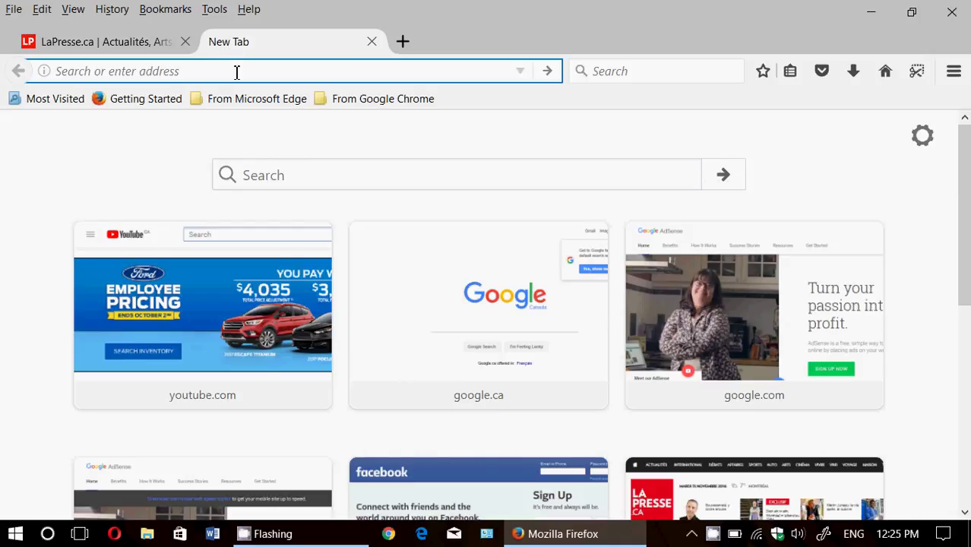
Enter 'you' in the new tab to try loading YouTube, then close the stuck tab.
{"action": "type", "text": "youtube.com"}
{"action": "key", "text": "Return"}
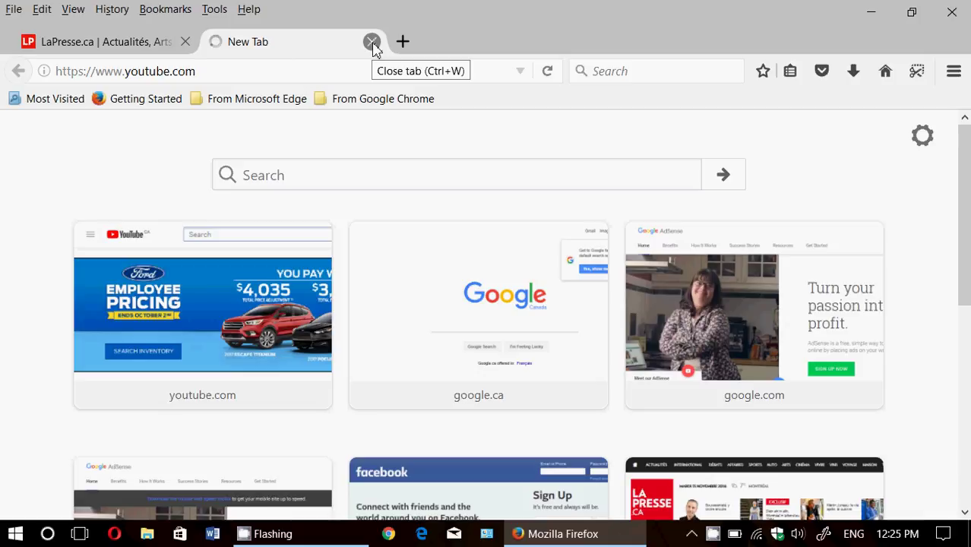
{"action": "left_click", "coordinate": [372, 42]}
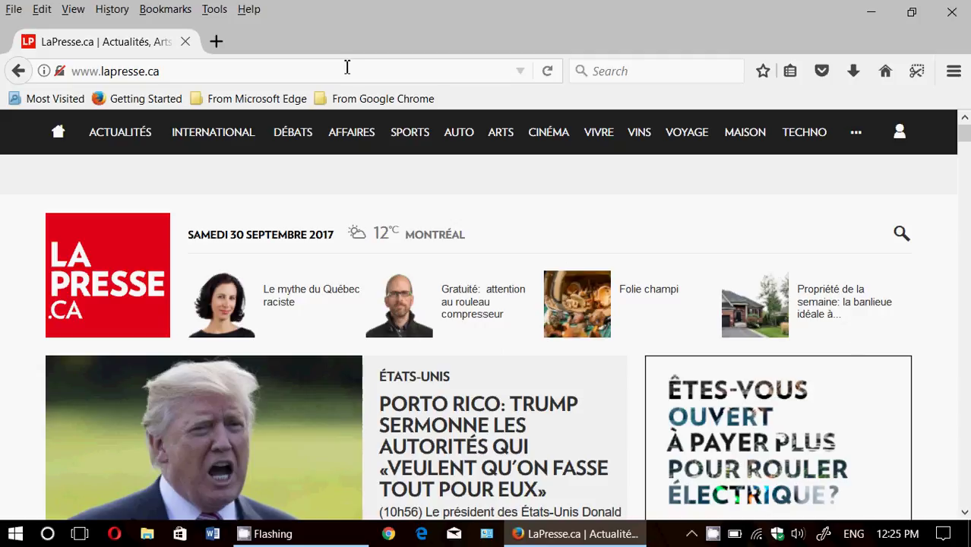
{"action": "left_click", "coordinate": [347, 67]}
{"action": "type", "text": "goog"}
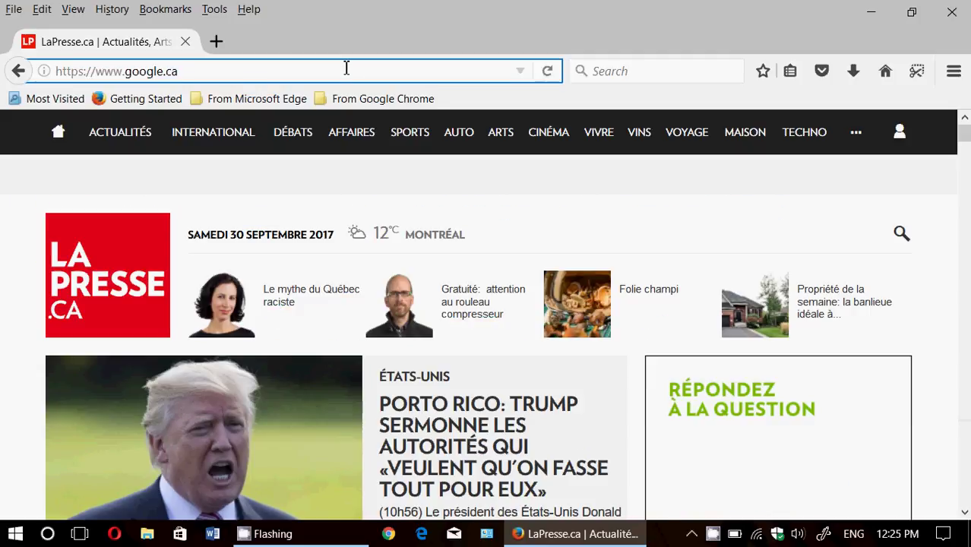
{"action": "key", "text": "Return"}
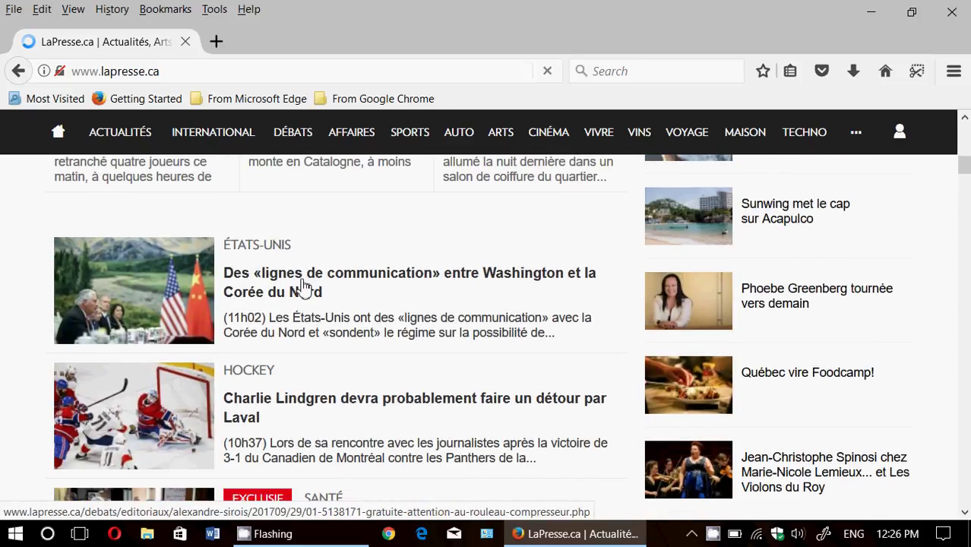
Open the North Korea headline in a new tab, switch to it and scroll through the article.
{"action": "right_click", "coordinate": [302, 285]}
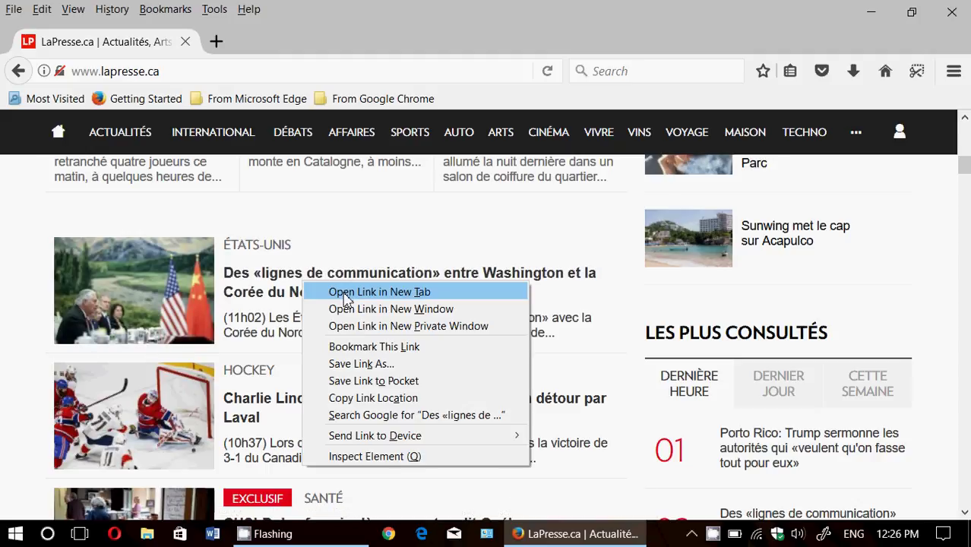
{"action": "left_click", "coordinate": [338, 292]}
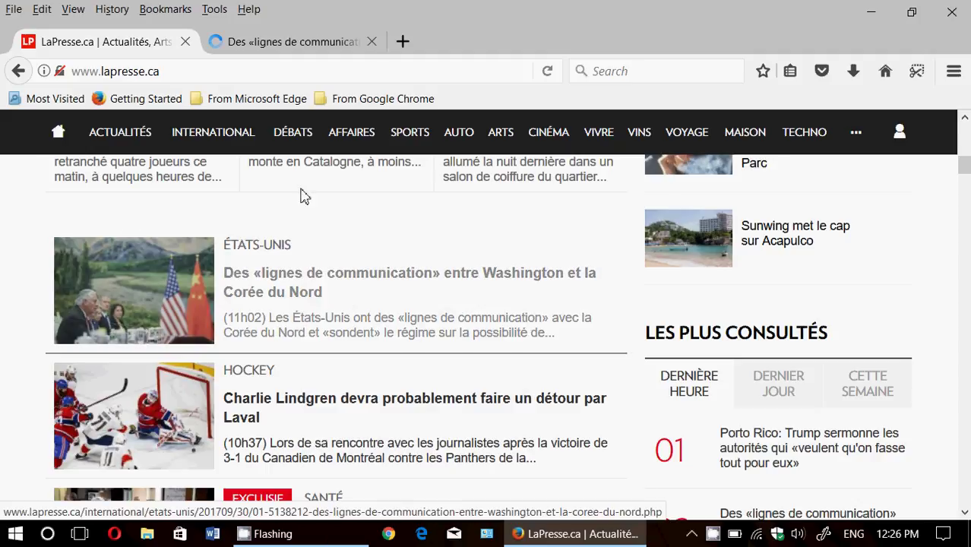
{"action": "left_click", "coordinate": [298, 44]}
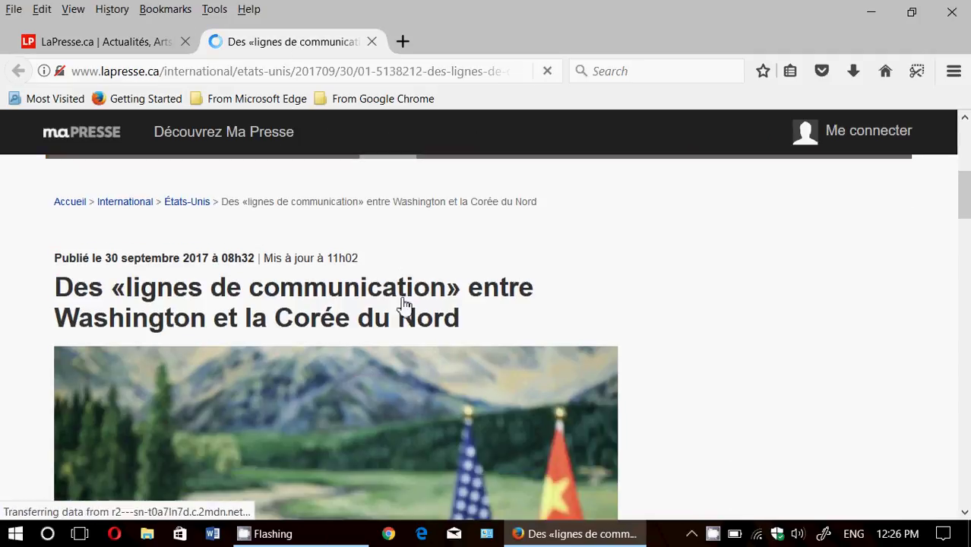
{"action": "scroll", "coordinate": [402, 305], "scroll_direction": "down", "scroll_amount": 5}
{"action": "scroll", "coordinate": [402, 306], "scroll_direction": "down", "scroll_amount": 5}
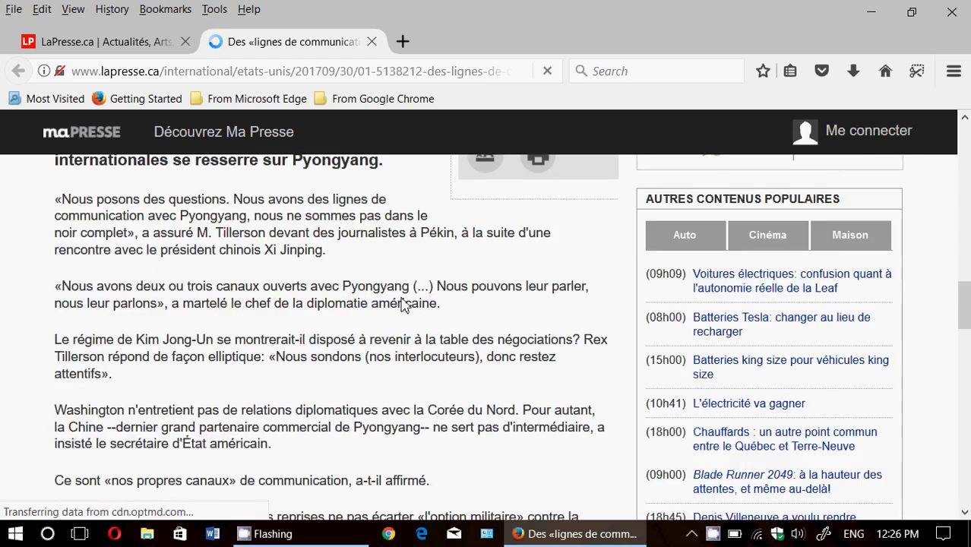
{"action": "scroll", "coordinate": [404, 299], "scroll_direction": "down", "scroll_amount": 1}
{"action": "scroll", "coordinate": [404, 298], "scroll_direction": "down", "scroll_amount": 8}
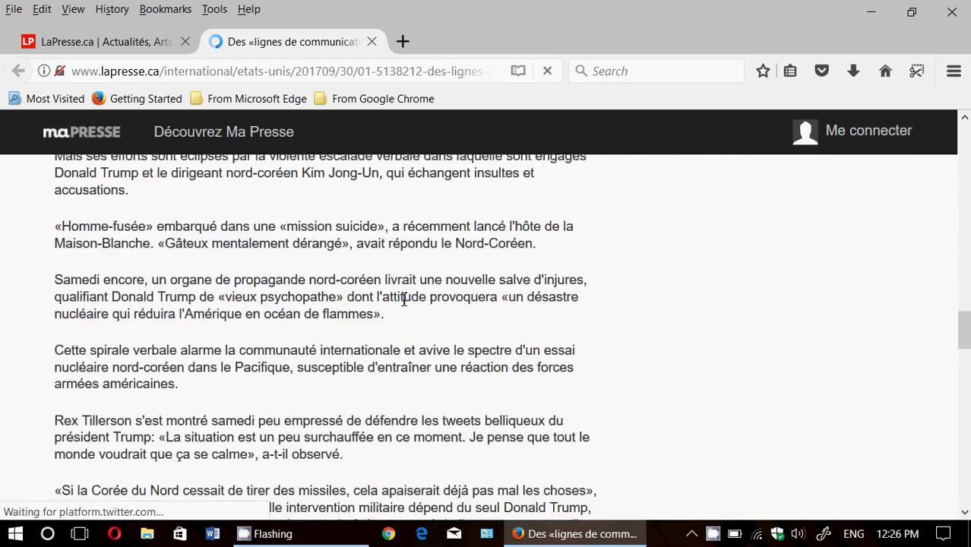
{"action": "scroll", "coordinate": [404, 298], "scroll_direction": "up", "scroll_amount": 5}
{"action": "scroll", "coordinate": [403, 299], "scroll_direction": "up", "scroll_amount": 10}
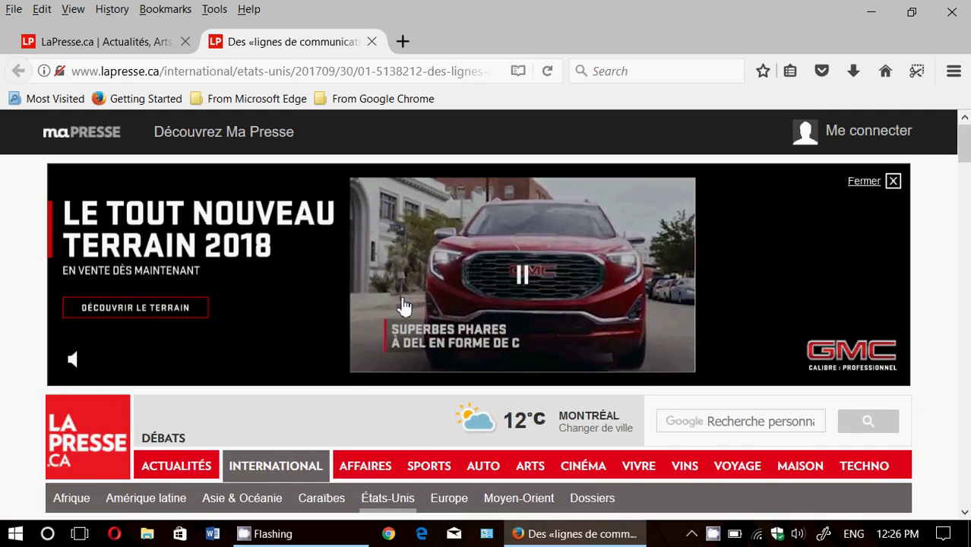
{"action": "scroll", "coordinate": [404, 303], "scroll_direction": "down", "scroll_amount": 12}
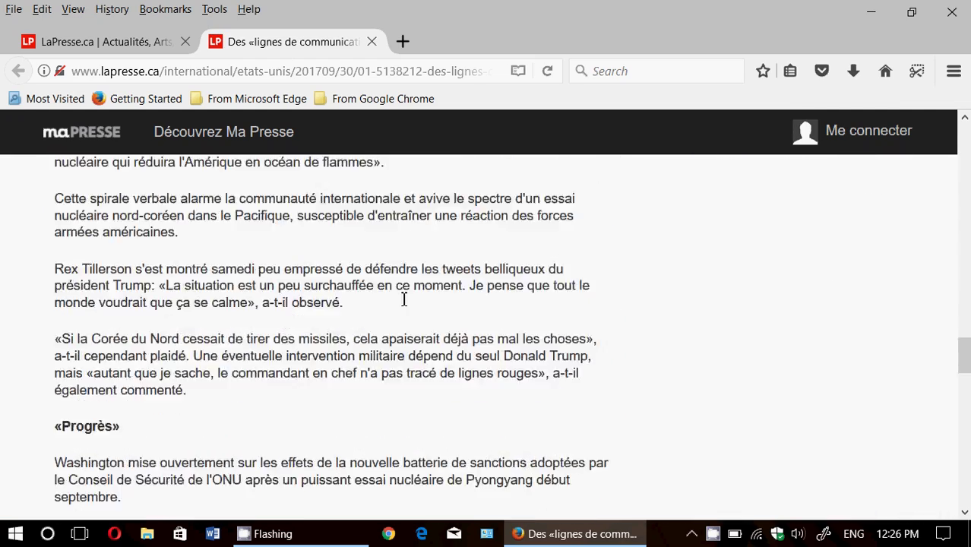
{"action": "scroll", "coordinate": [403, 299], "scroll_direction": "down", "scroll_amount": 5}
{"action": "scroll", "coordinate": [404, 298], "scroll_direction": "up", "scroll_amount": 15}
Load youtube.com in the article tab by entering 'y', then close that tab.
{"action": "left_click", "coordinate": [335, 72]}
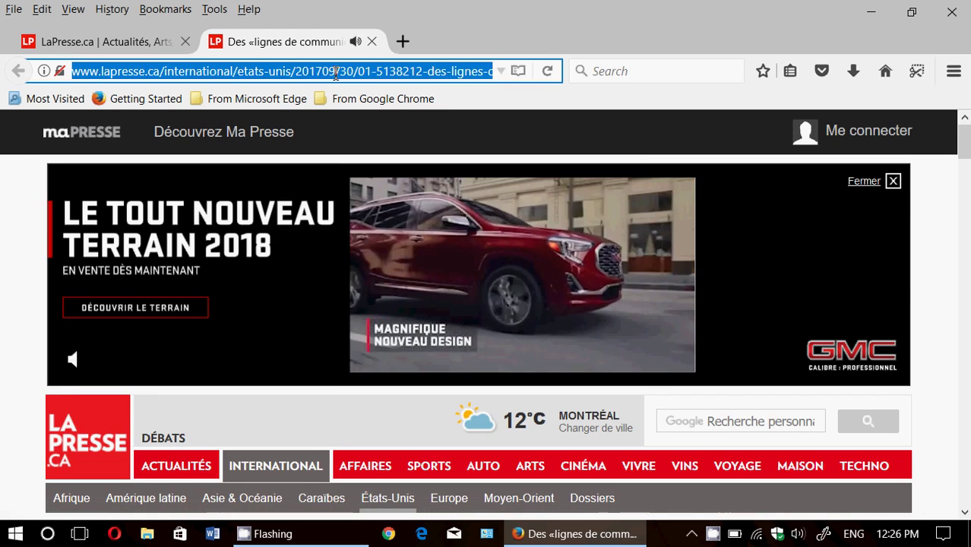
{"action": "type", "text": "y"}
{"action": "key", "text": "Return"}
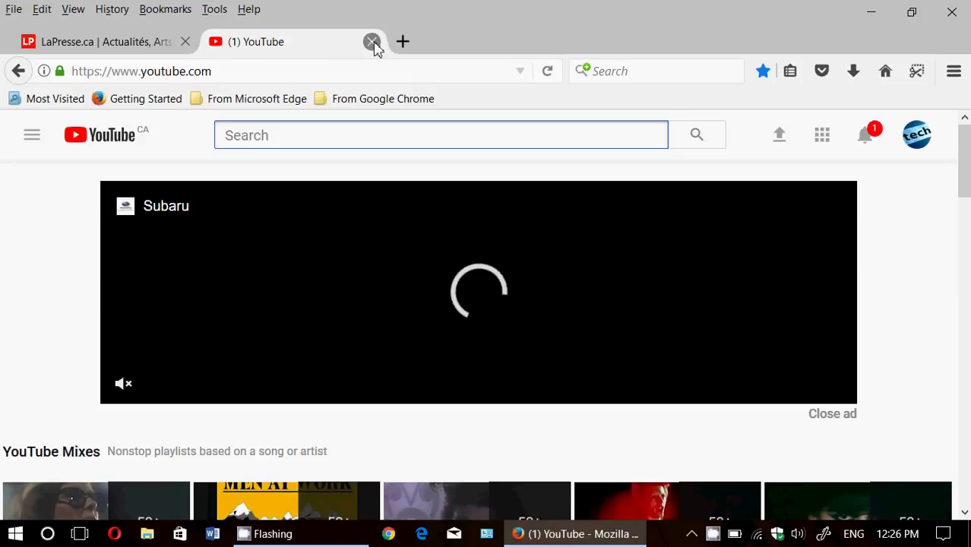
{"action": "left_click", "coordinate": [372, 41]}
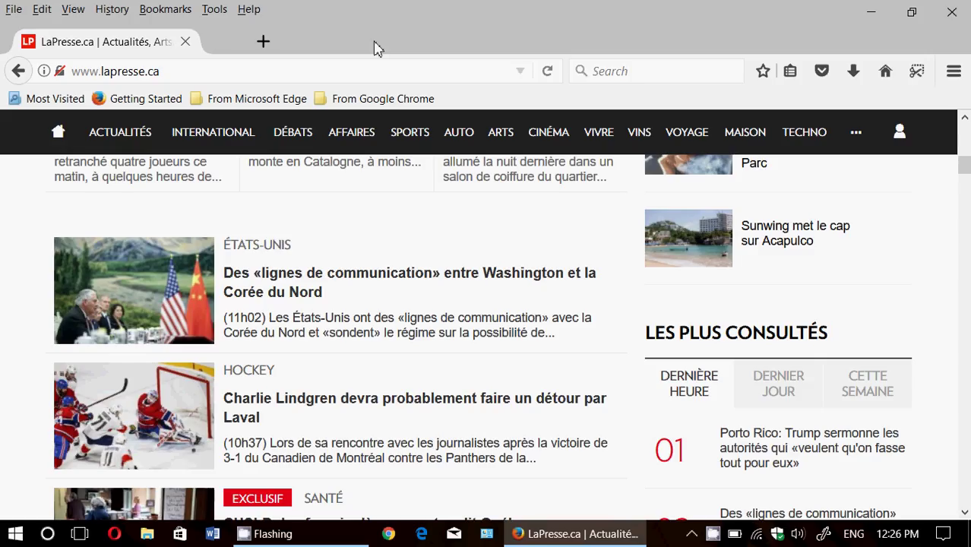
Open a fresh tab, try loading 'youtube', and close the tab when it fails to load.
{"action": "left_click", "coordinate": [219, 40]}
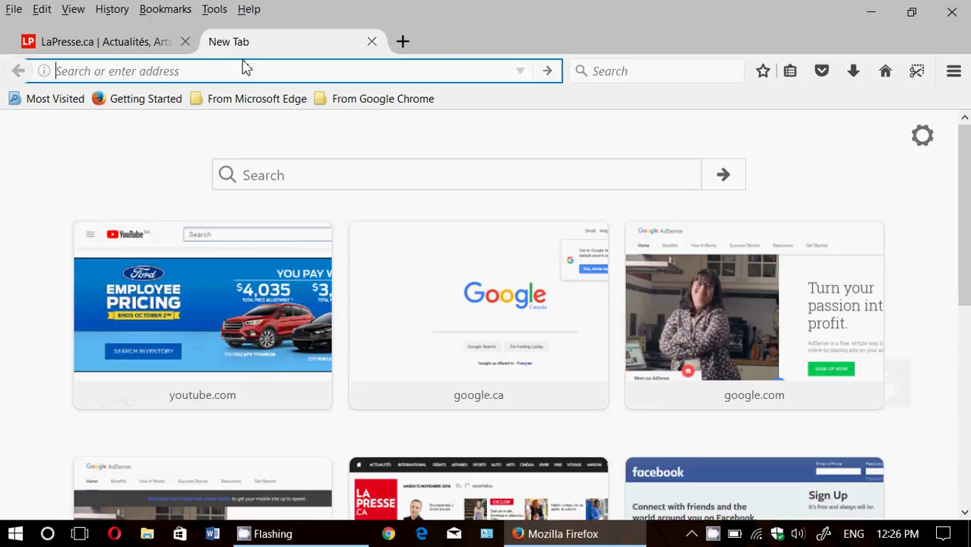
{"action": "type", "text": "youtube"}
{"action": "key", "text": "Return"}
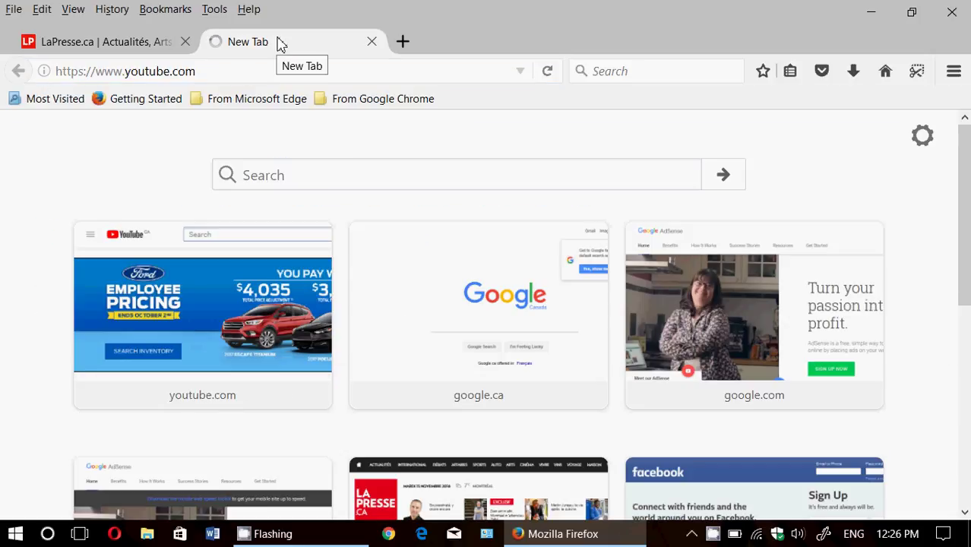
{"action": "left_click", "coordinate": [372, 41]}
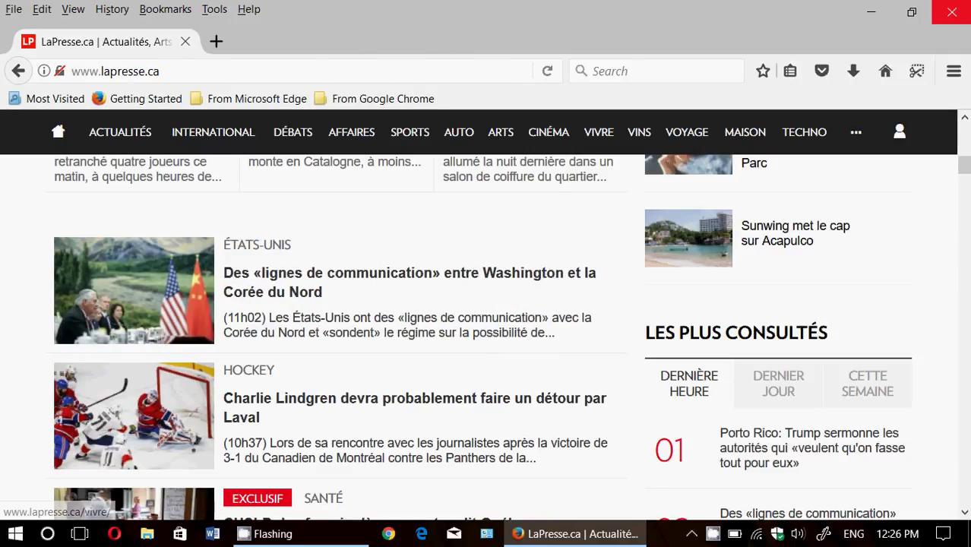
Quit Firefox and bring up the CamStudio recorder window from the taskbar tray.
{"action": "left_click", "coordinate": [953, 12]}
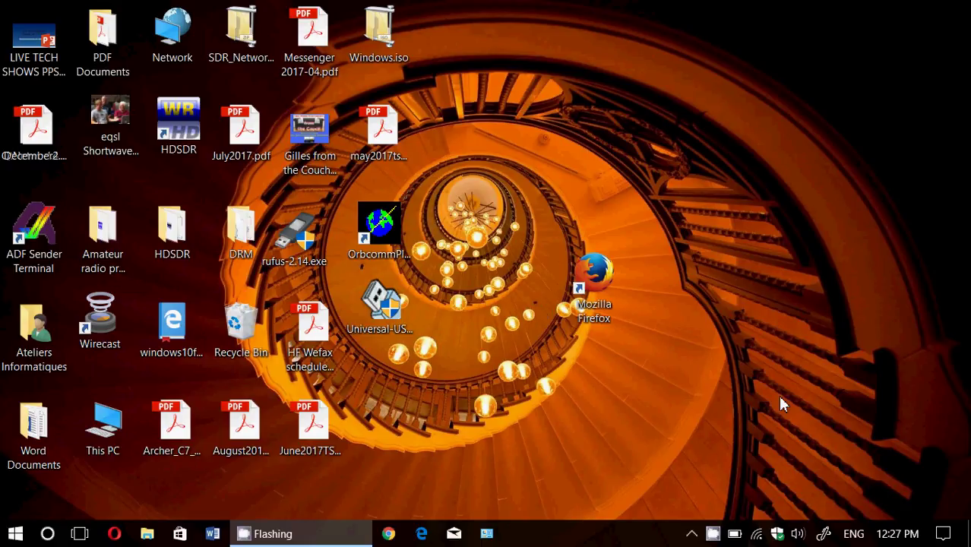
{"action": "left_click", "coordinate": [715, 535]}
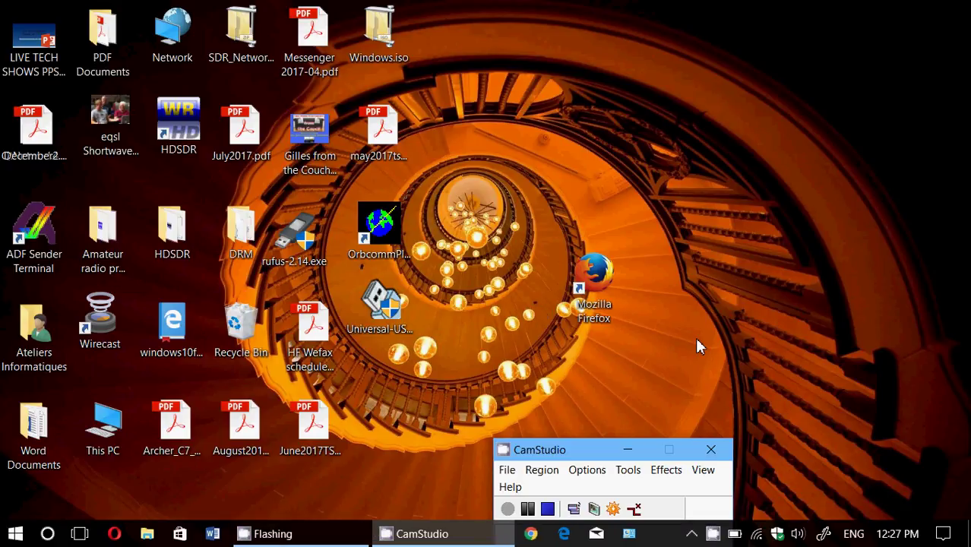